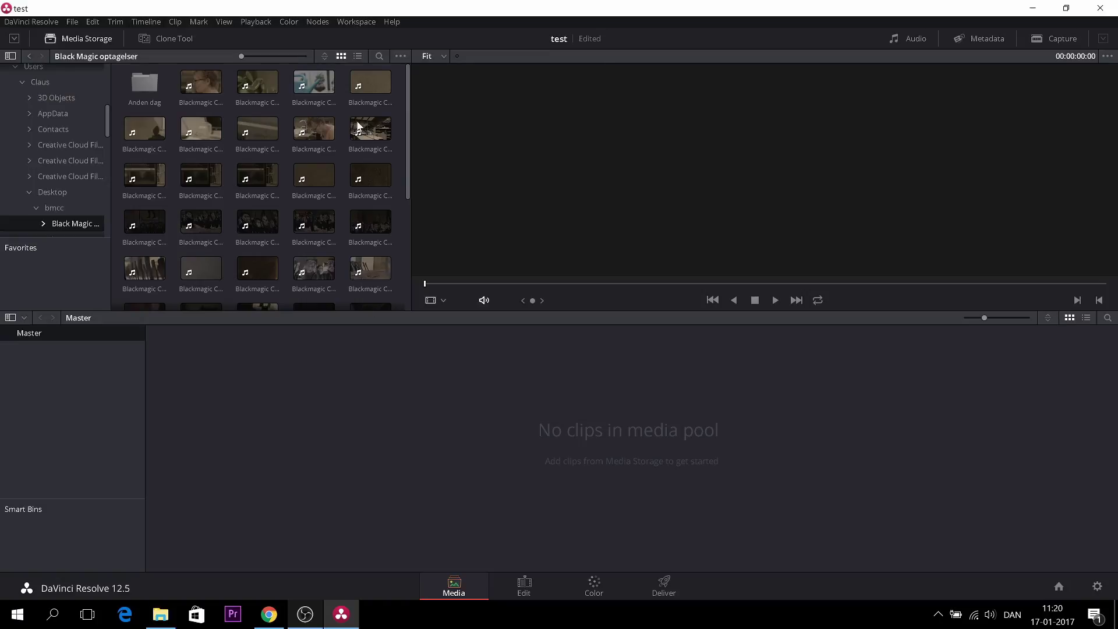
Preview the camera clips, then add C0012 and C0013 from Media Storage to the Media Pool
{"action": "left_click", "coordinate": [247, 224]}
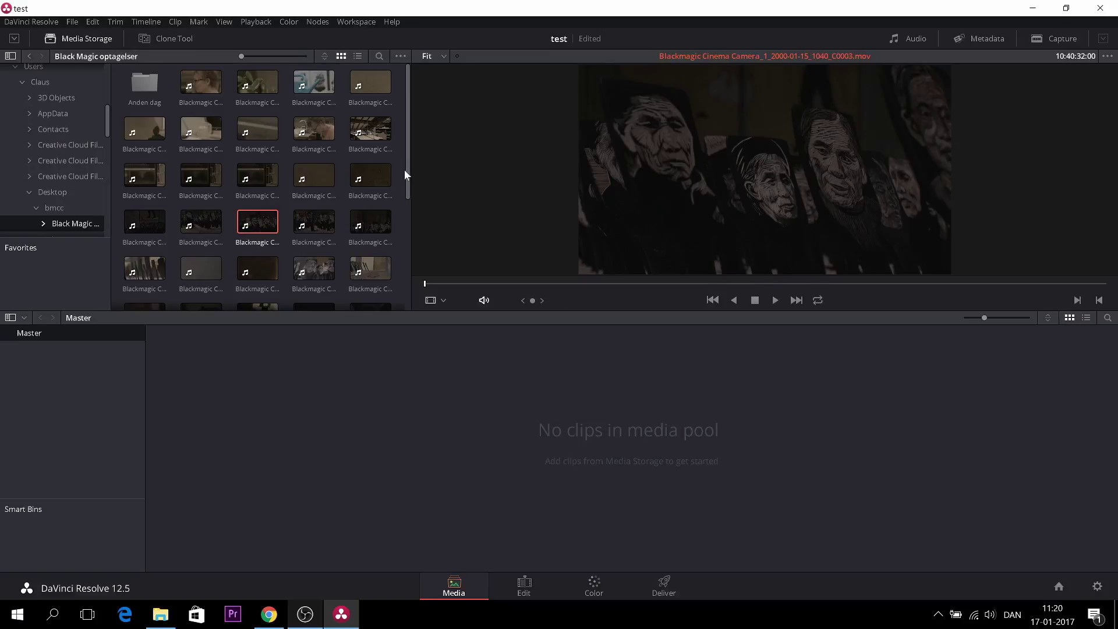
{"action": "left_click_drag", "start_coordinate": [406, 170], "coordinate": [401, 230]}
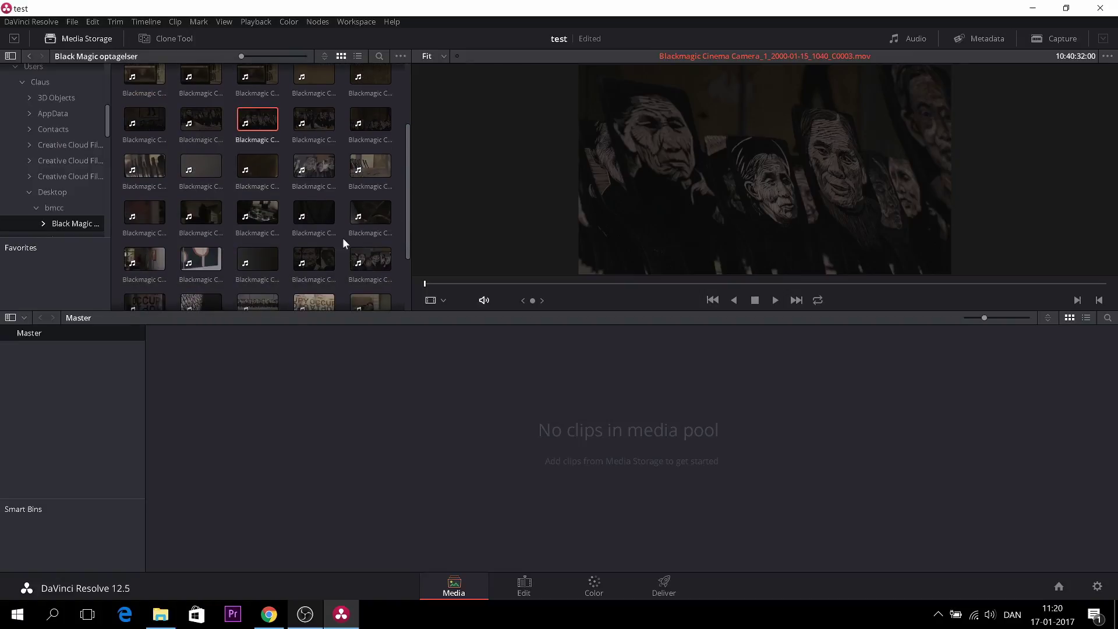
{"action": "left_click", "coordinate": [204, 218]}
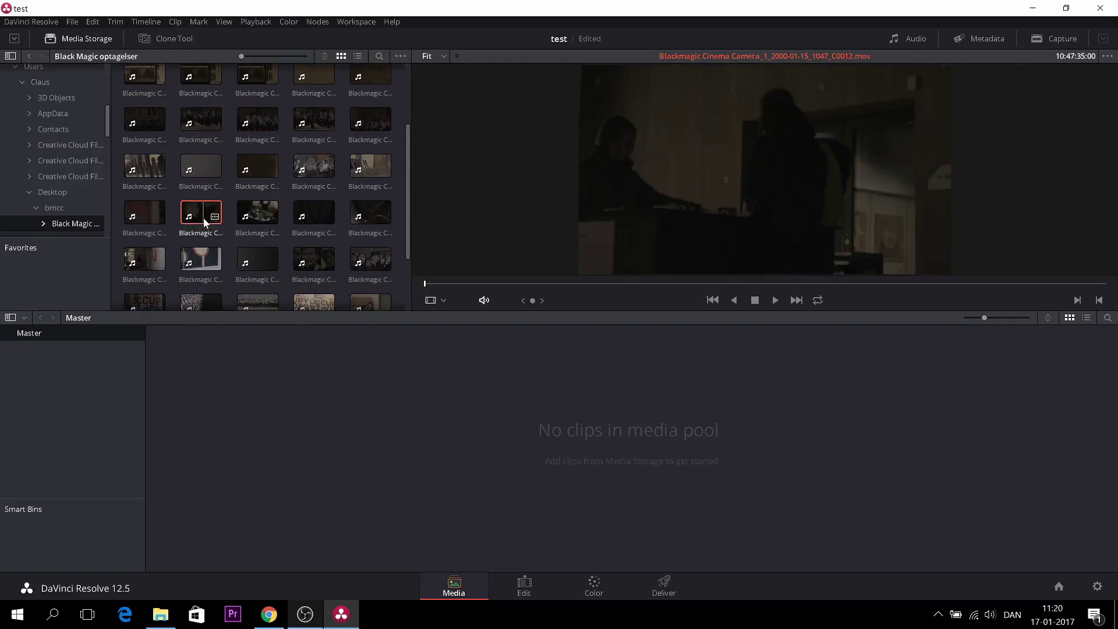
{"action": "left_click_drag", "start_coordinate": [203, 218], "coordinate": [235, 433]}
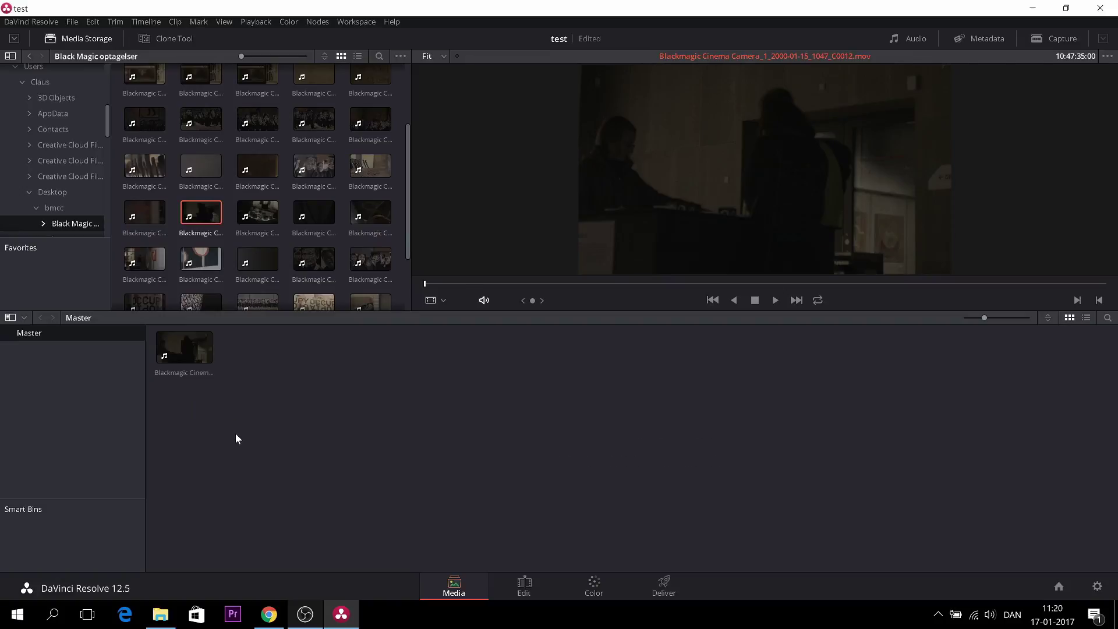
{"action": "left_click_drag", "start_coordinate": [250, 215], "coordinate": [257, 365]}
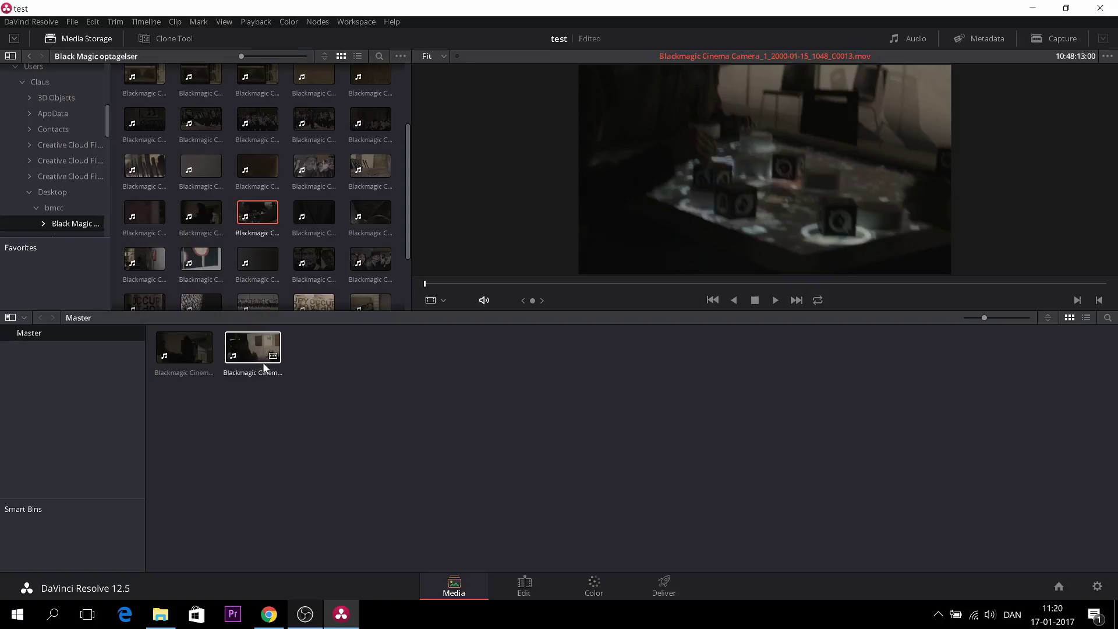
Switch to the Edit page and load clip C0012 into the source viewer
{"action": "left_click", "coordinate": [538, 589]}
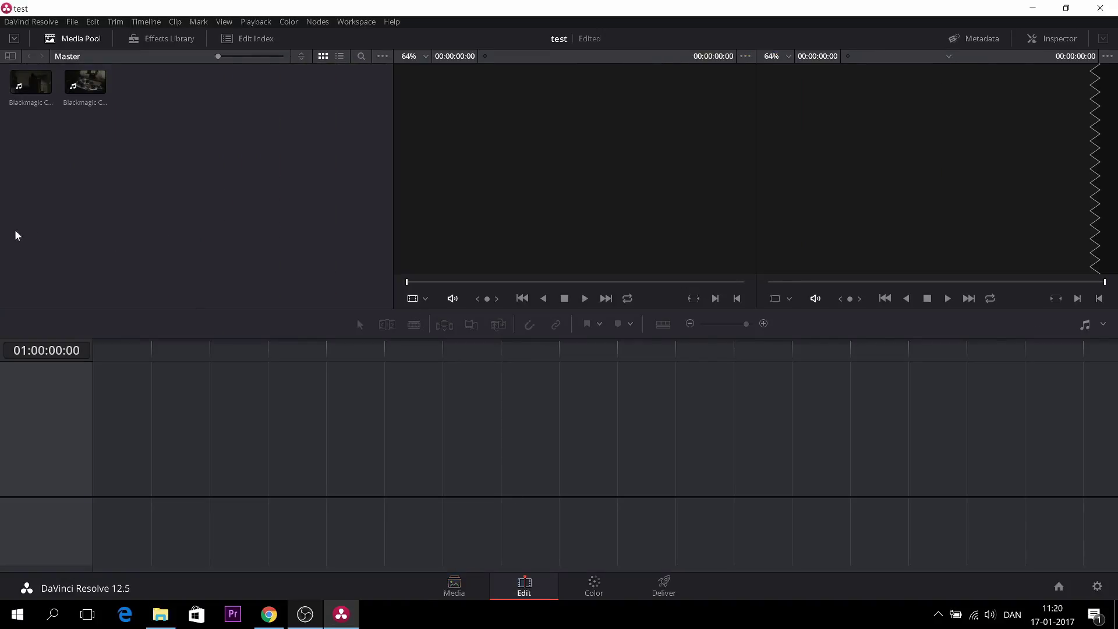
{"action": "double_click", "coordinate": [28, 96]}
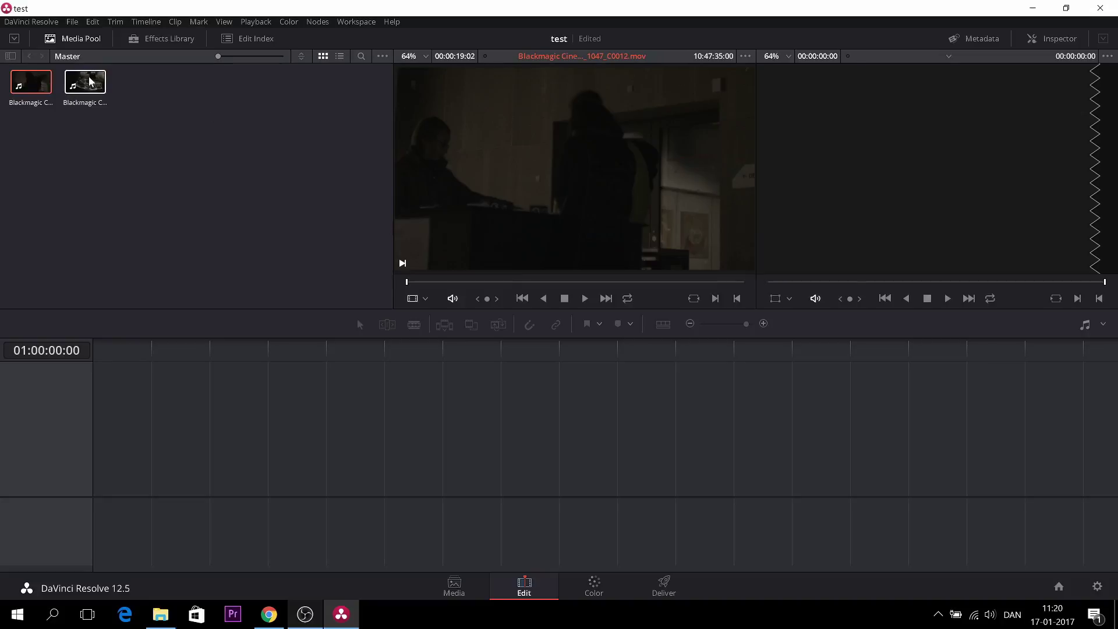
Drag clip C0013 onto the empty timeline, creating Timeline 1 with video on V1 and audio on A1
{"action": "mouse_move", "coordinate": [84, 82]}
{"action": "left_mouse_down"}
{"action": "mouse_move", "coordinate": [159, 488]}
{"action": "mouse_move", "coordinate": [128, 448]}
{"action": "mouse_move", "coordinate": [113, 448]}
{"action": "left_mouse_up"}
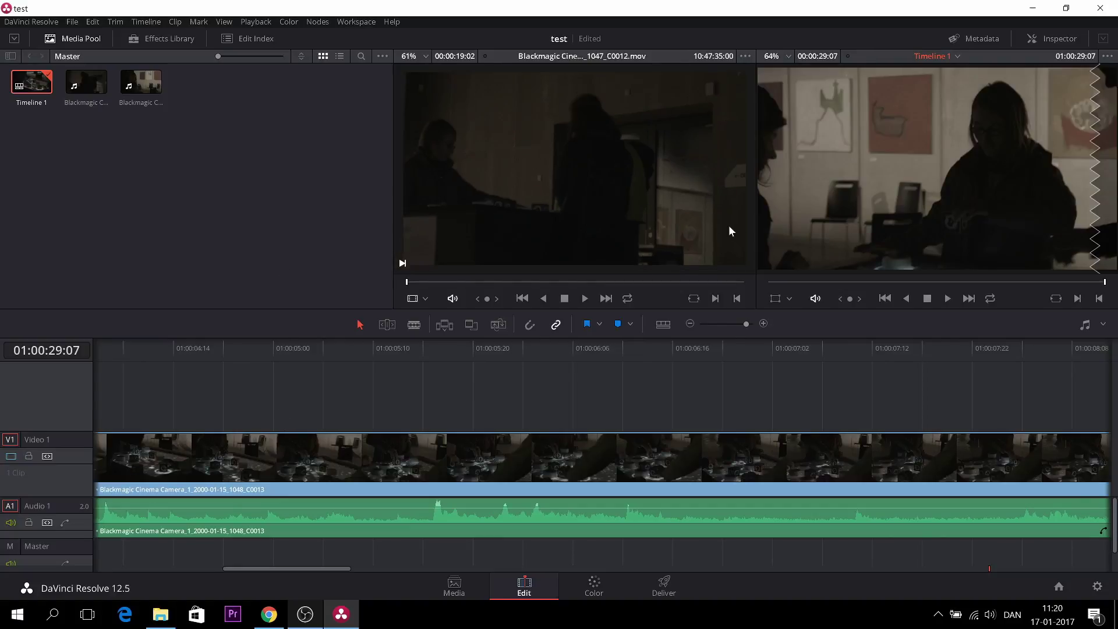